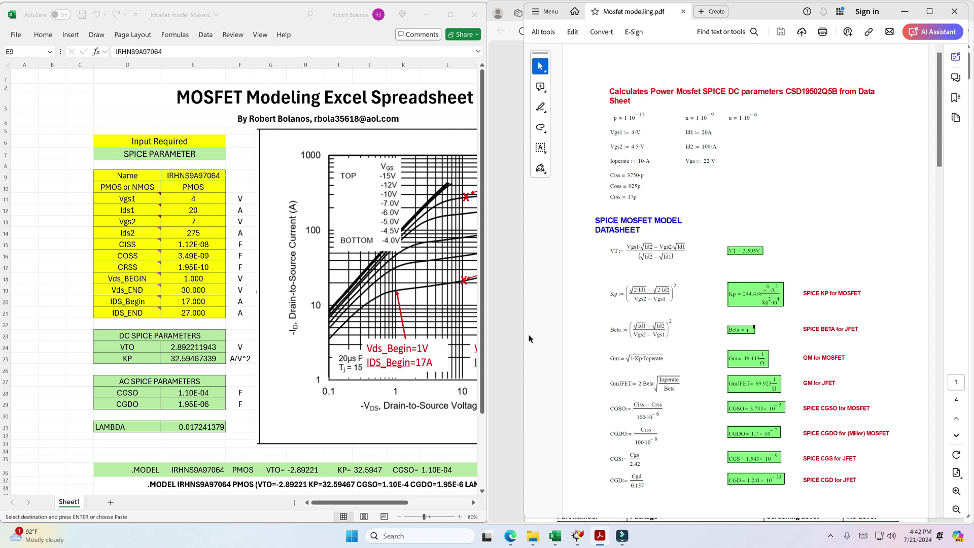
# - Widen the Mosfet modelling PDF window, then minimize it to reveal the IRHNS9A97064 datasheet
pyautogui.moveTo(523, 319); pyautogui.dragTo(490, 331)
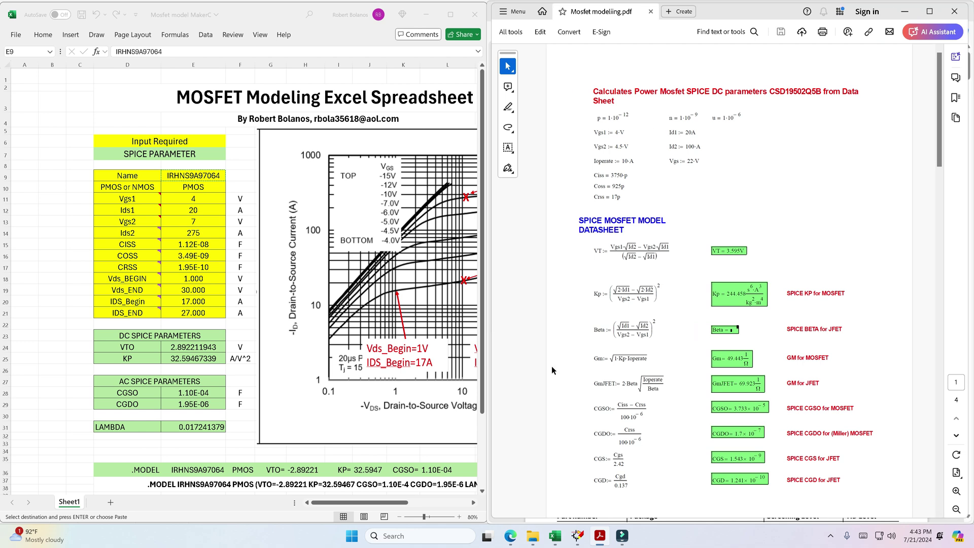
pyautogui.click(905, 12)
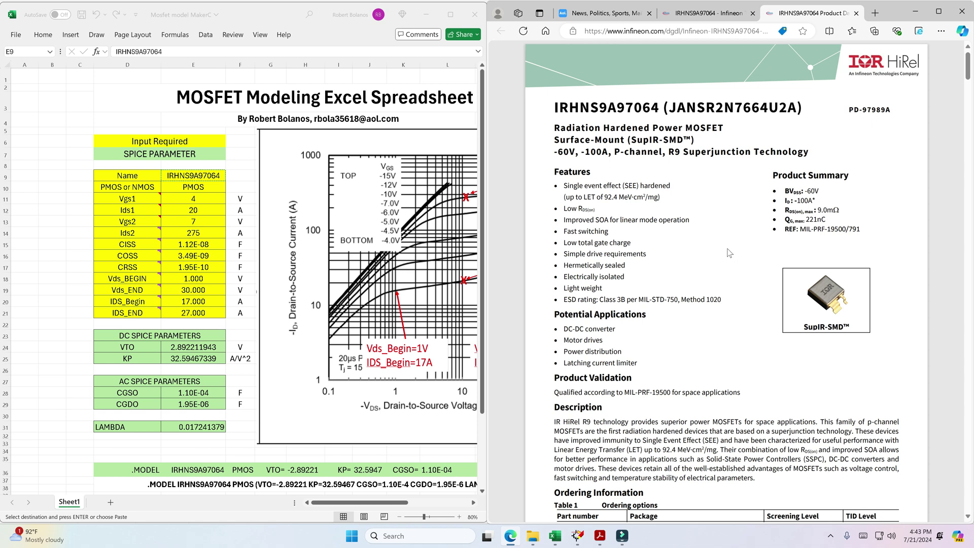
# - Scroll down the datasheet to the output curves, then back up to page 4's capacitance table
pyautogui.scroll(-8, 729, 253)
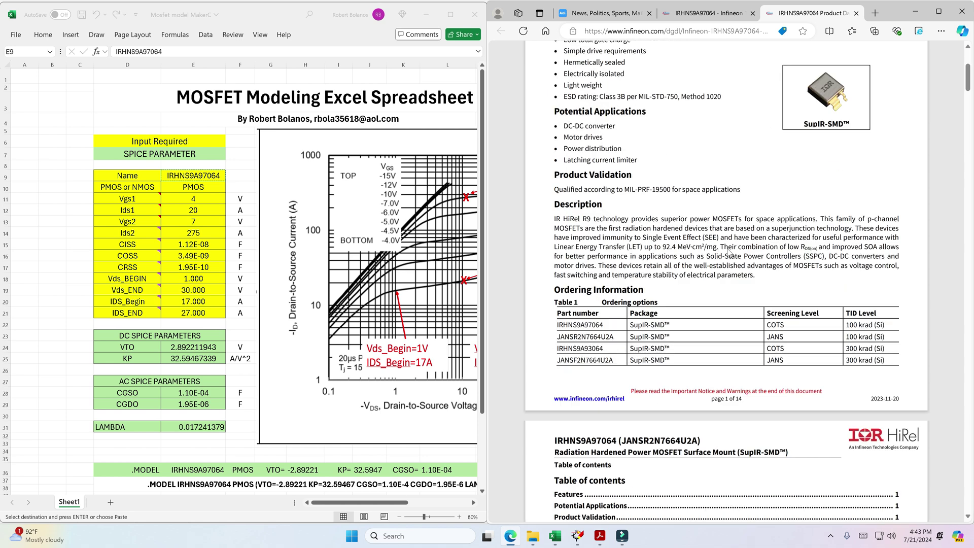
pyautogui.scroll(-20, 729, 253)
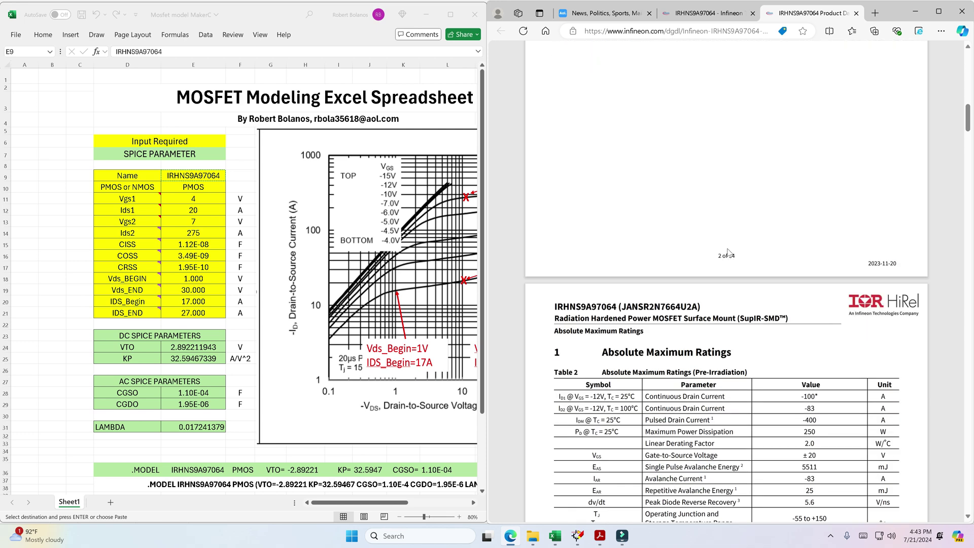
pyautogui.scroll(-20, 729, 252)
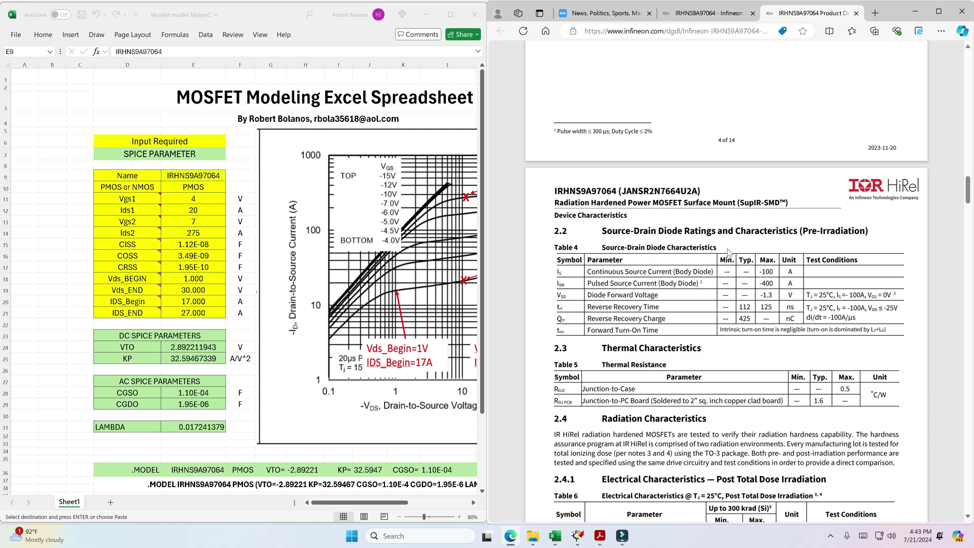
pyautogui.scroll(-12, 730, 252)
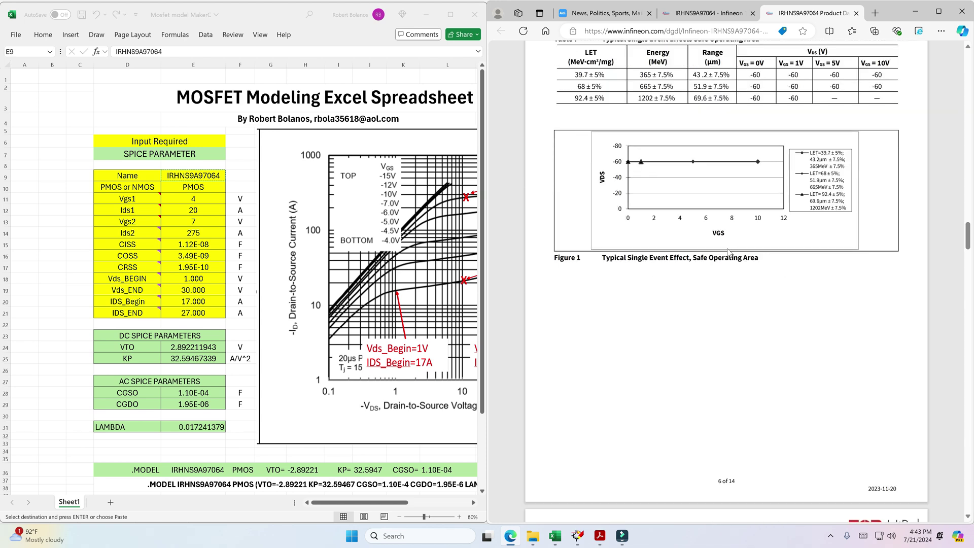
pyautogui.scroll(-3, 729, 253)
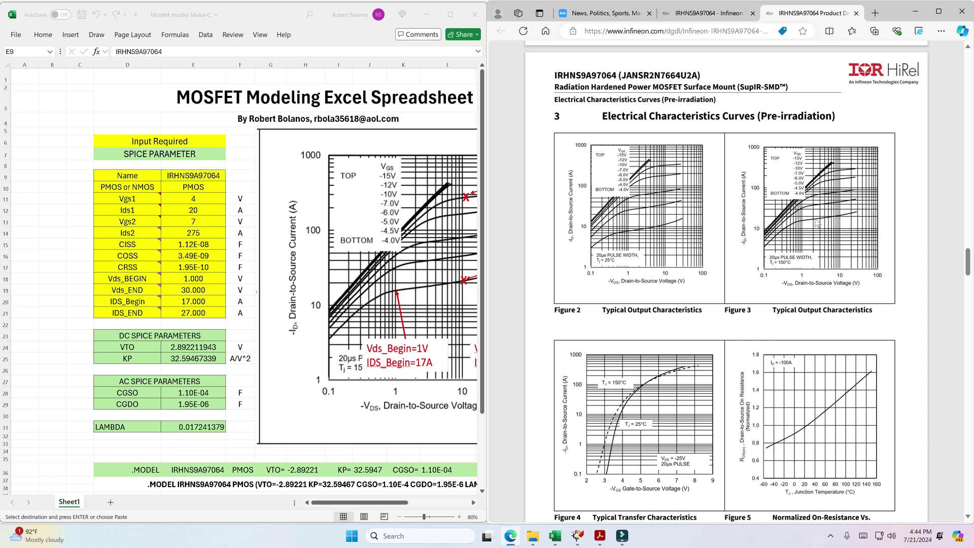
pyautogui.scroll(8, 817, 224)
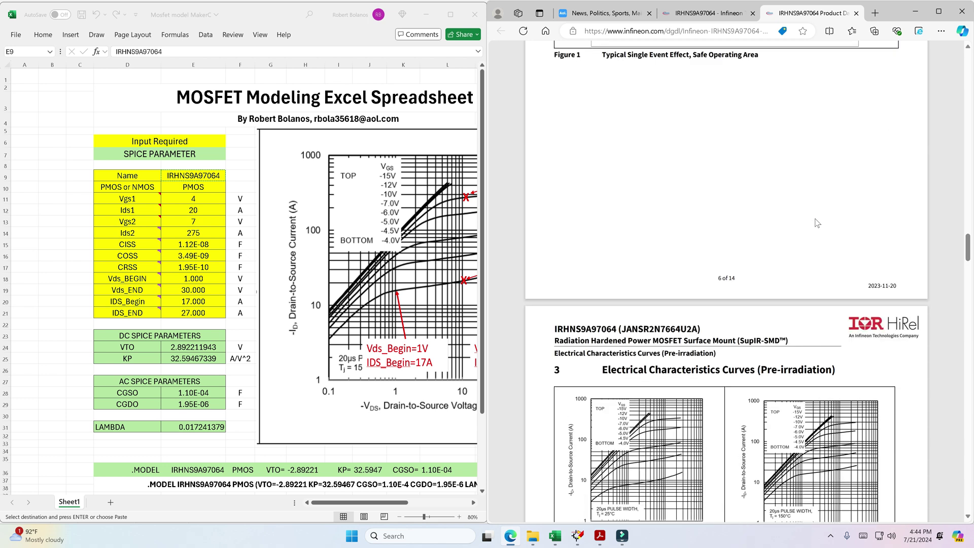
pyautogui.scroll(8, 817, 224)
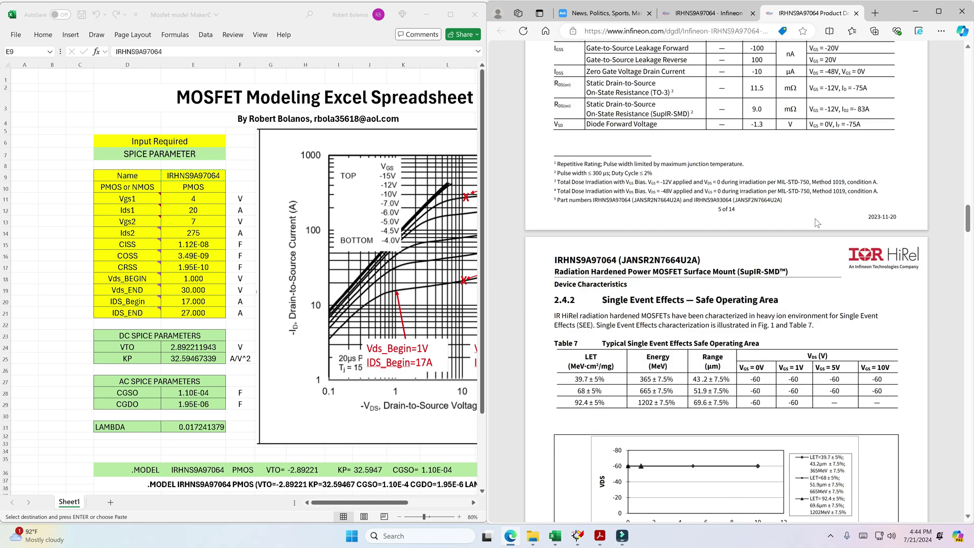
pyautogui.scroll(8, 817, 223)
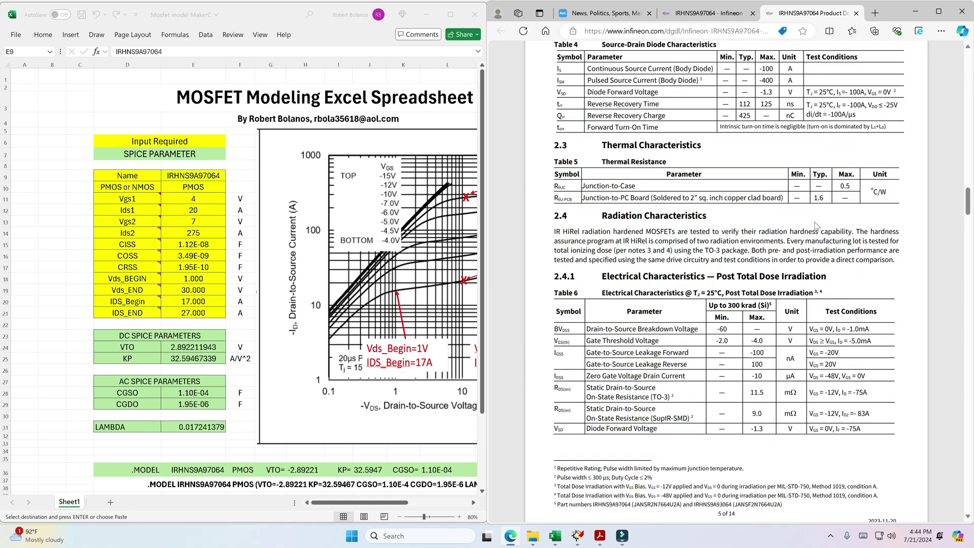
pyautogui.scroll(5, 817, 226)
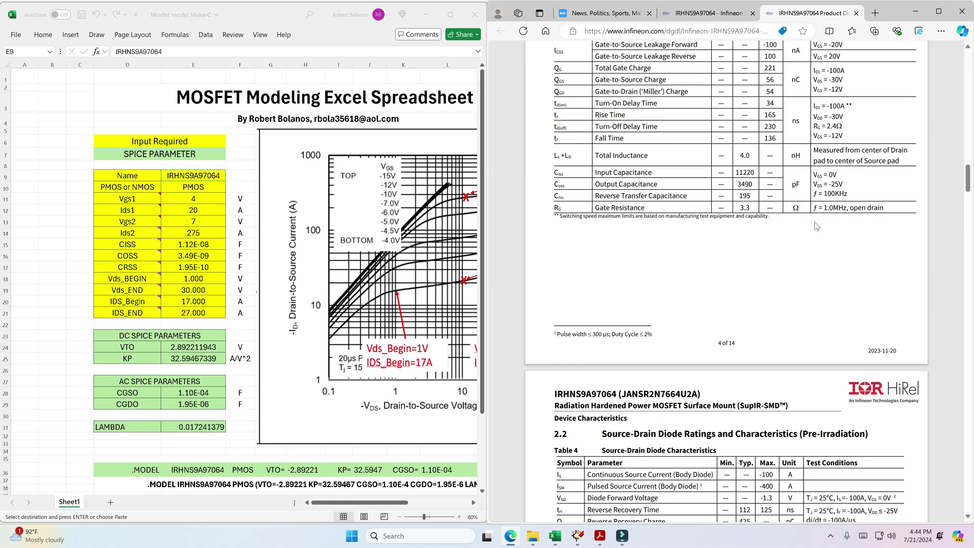
pyautogui.scroll(1, 817, 225)
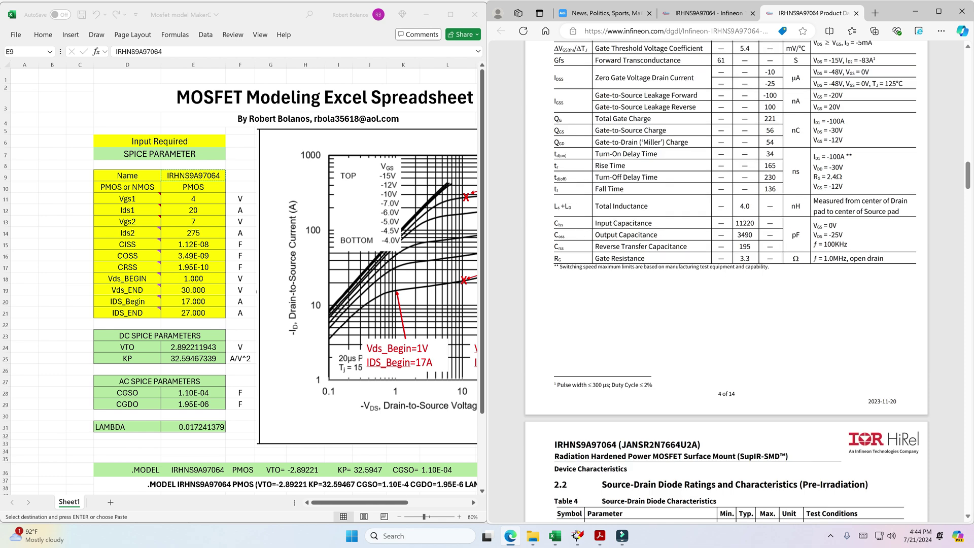
# - Highlight the Ciss 11220, Coss 3490 and Crss 195 pF rows in yellow
pyautogui.moveTo(554, 223); pyautogui.dragTo(728, 248)
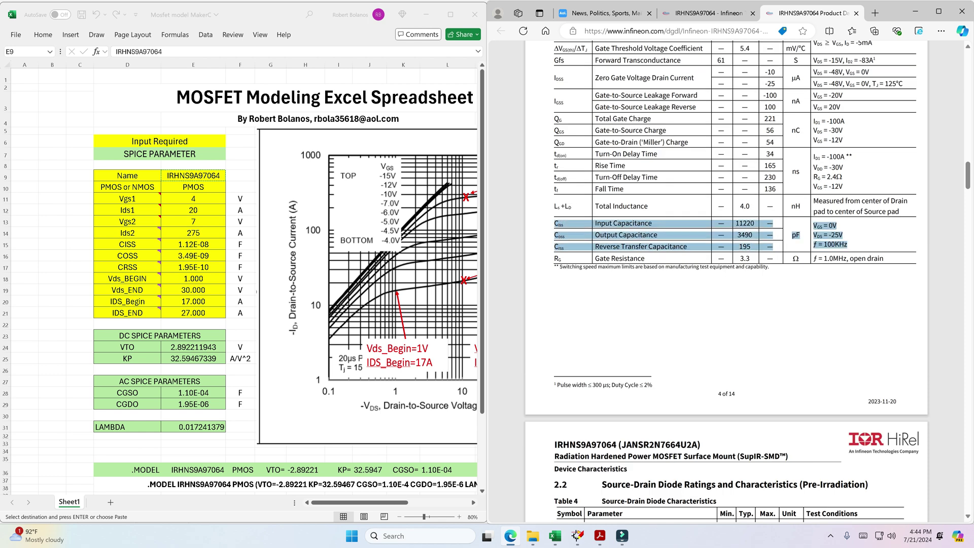
pyautogui.rightClick(724, 231)
pyautogui.moveTo(721, 238)
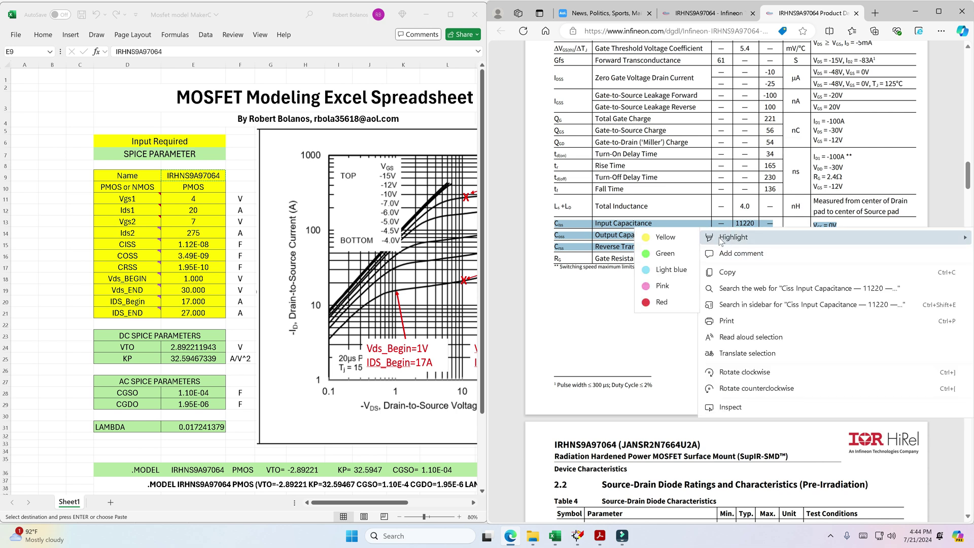
pyautogui.click(660, 238)
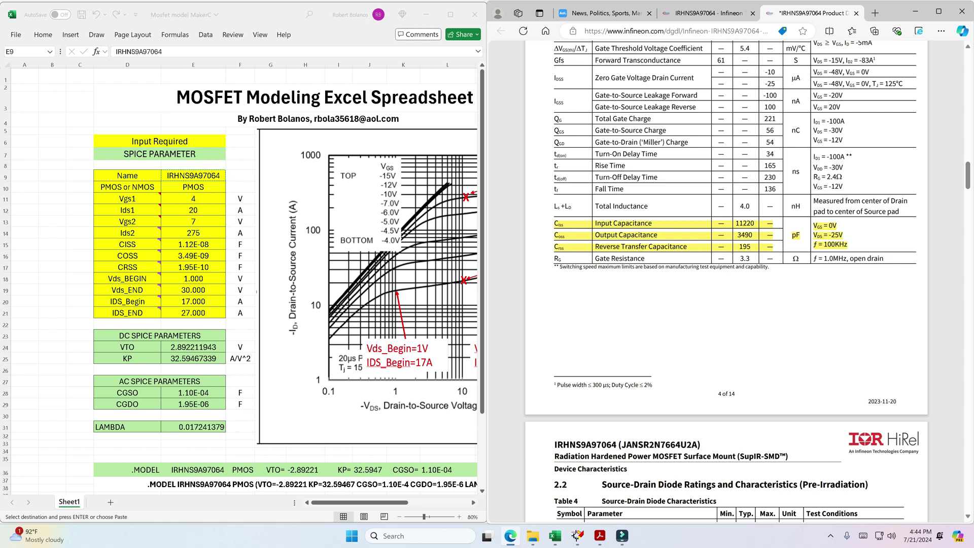
# - Bring the Excel MOSFET Modeling sheet forward, widen it and maximize it full-screen
pyautogui.click(915, 11)
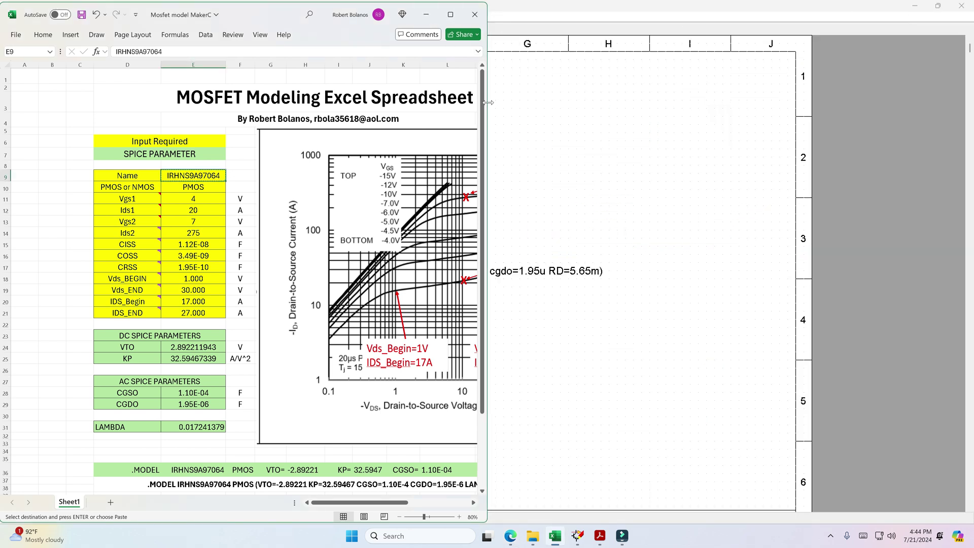
pyautogui.moveTo(488, 103); pyautogui.dragTo(849, 109)
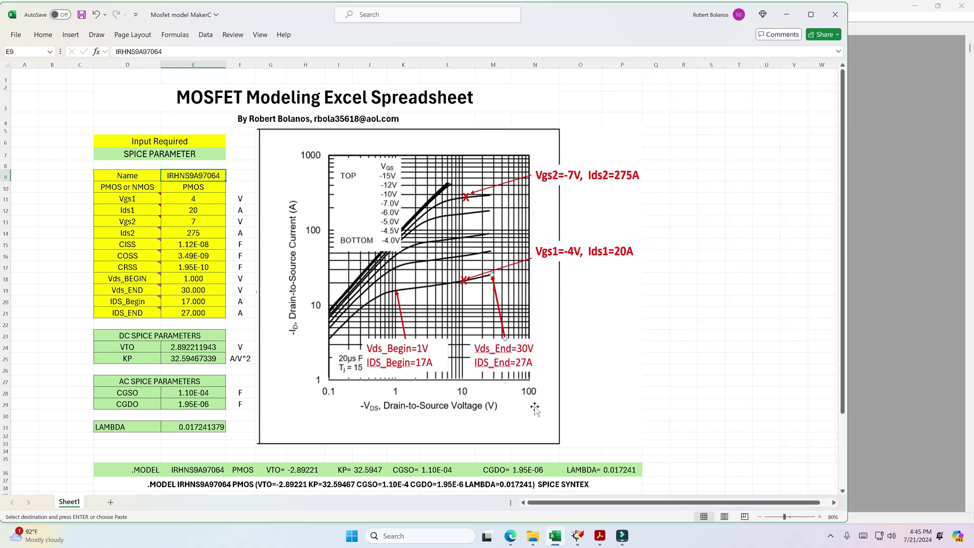
pyautogui.click(811, 16)
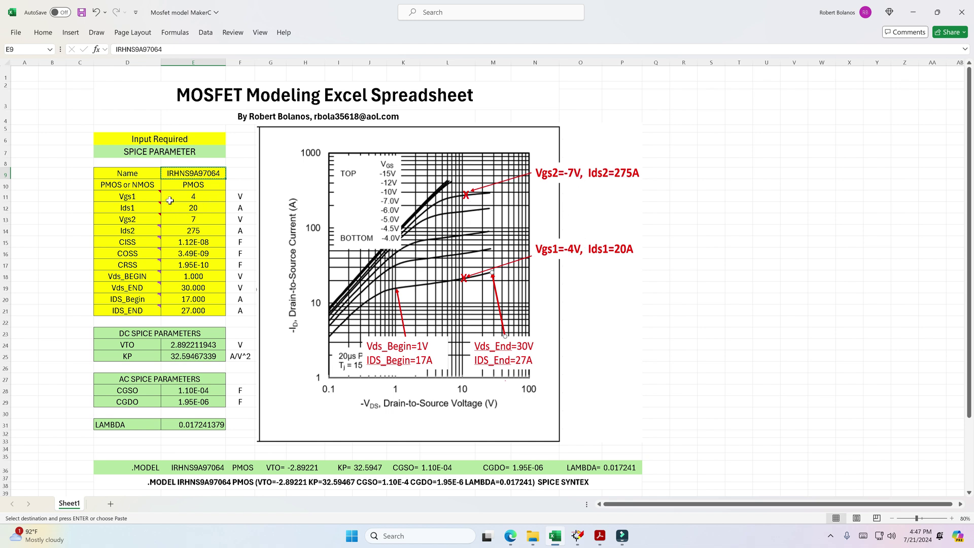
pyautogui.moveTo(134, 195)
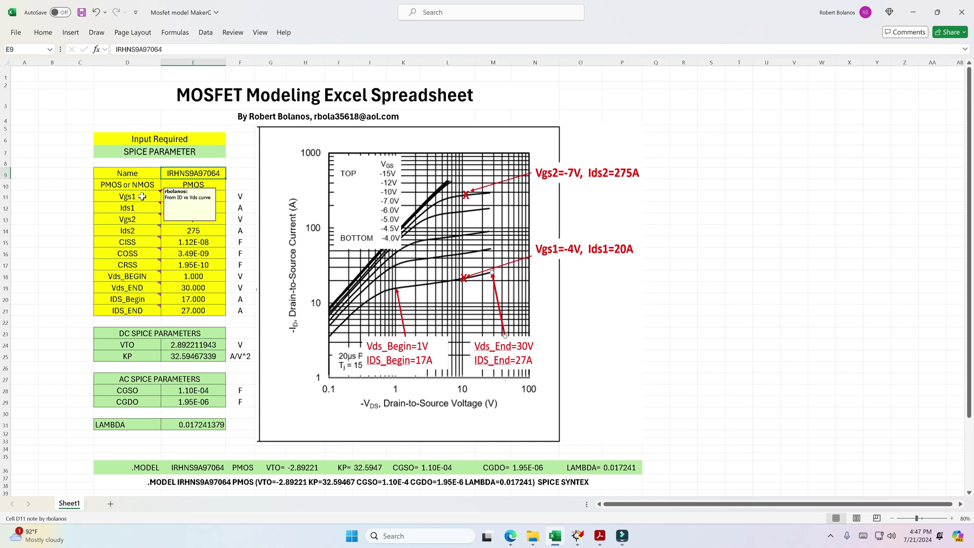
pyautogui.click(138, 195)
pyautogui.click(209, 193)
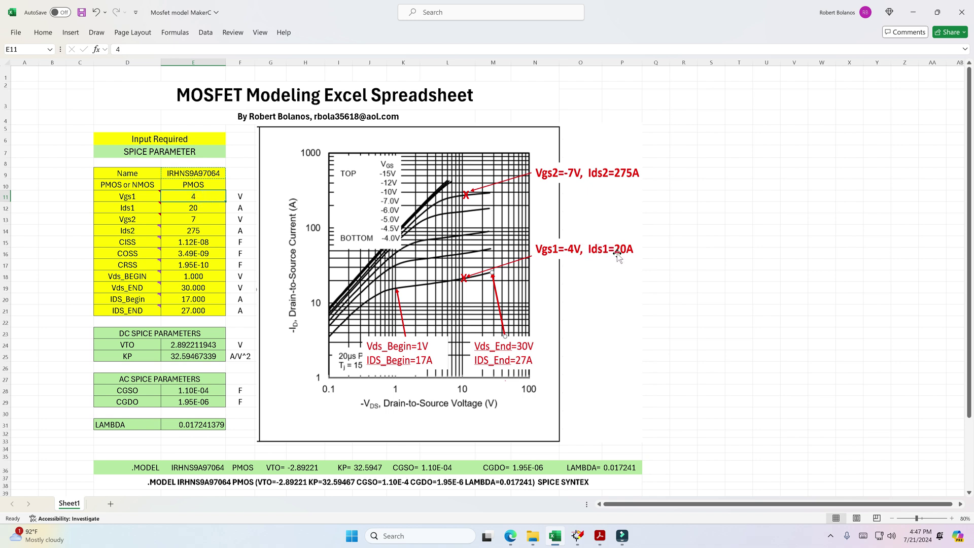
pyautogui.click(198, 209)
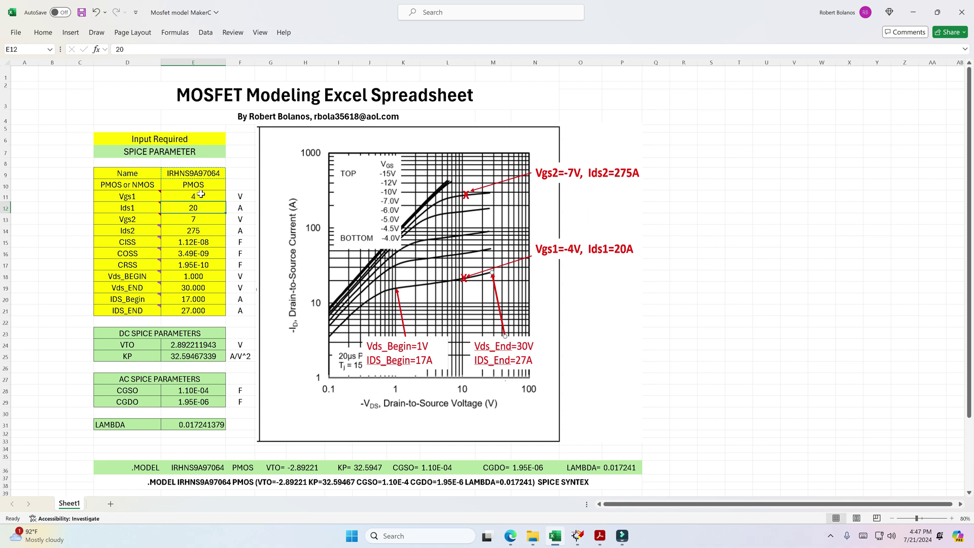
pyautogui.click(64, 269)
pyautogui.scroll(-1, 64, 271)
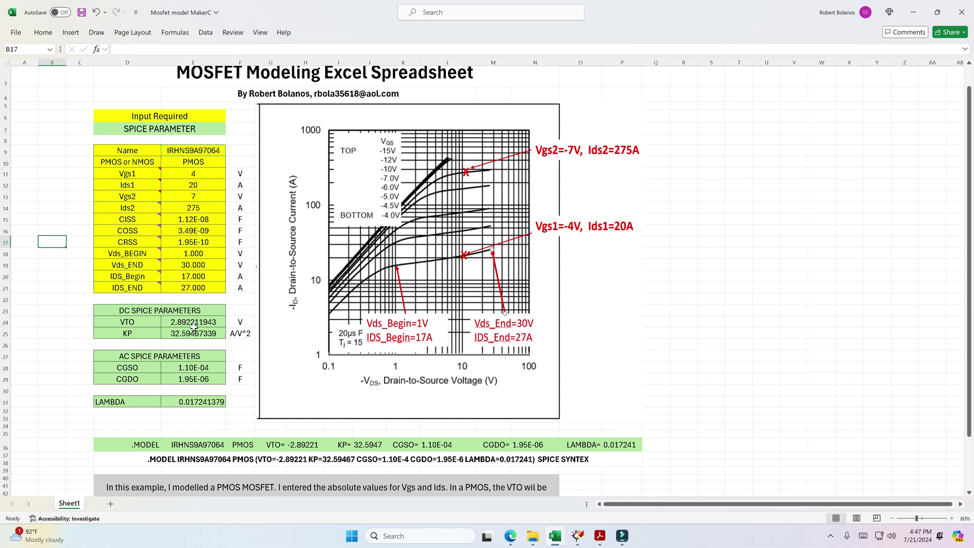
pyautogui.click(189, 172)
pyautogui.write('3')
pyautogui.press('Return')
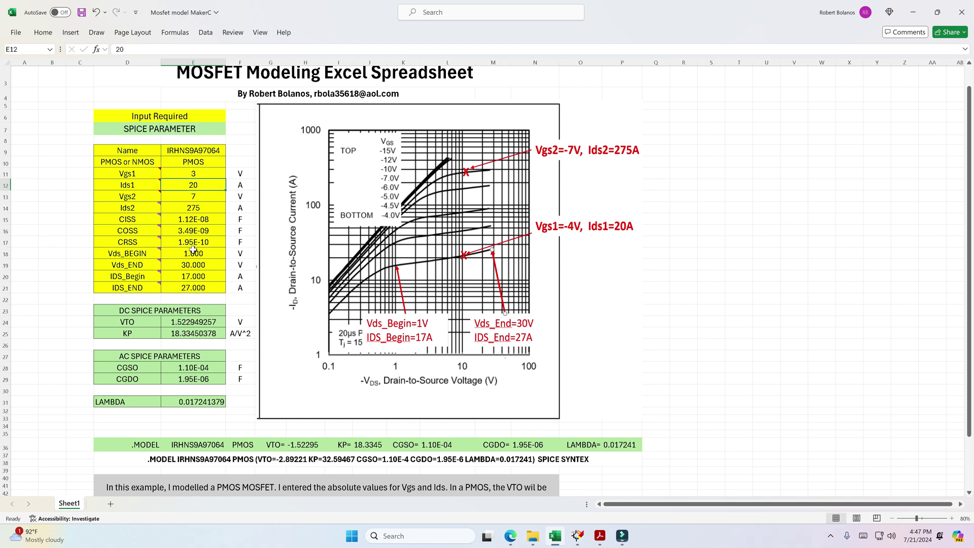
pyautogui.click(199, 173)
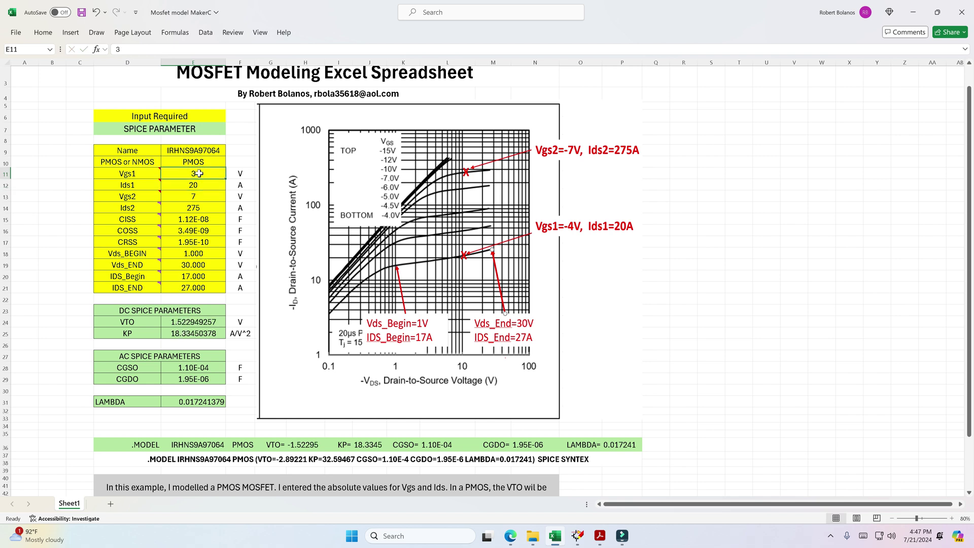
pyautogui.write('4')
pyautogui.press('Return')
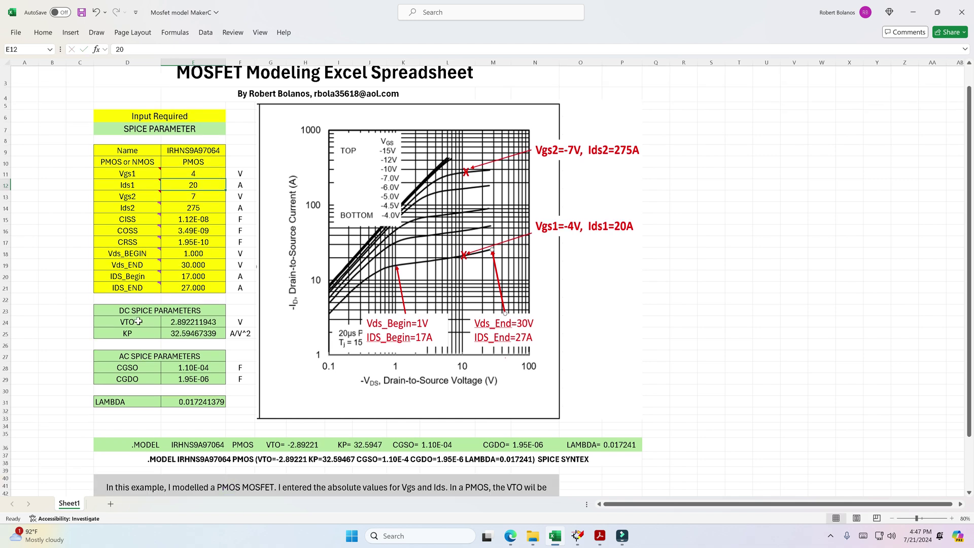
# - Review the KP, CISS, part-name and unit cells, then scroll to the computed LAMBDA and .MODEL line
pyautogui.click(137, 335)
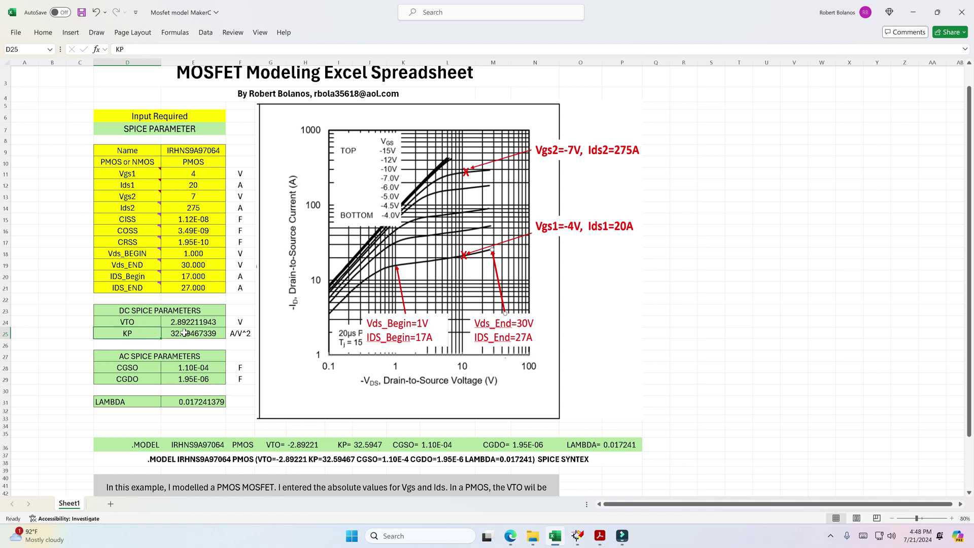
pyautogui.moveTo(141, 218)
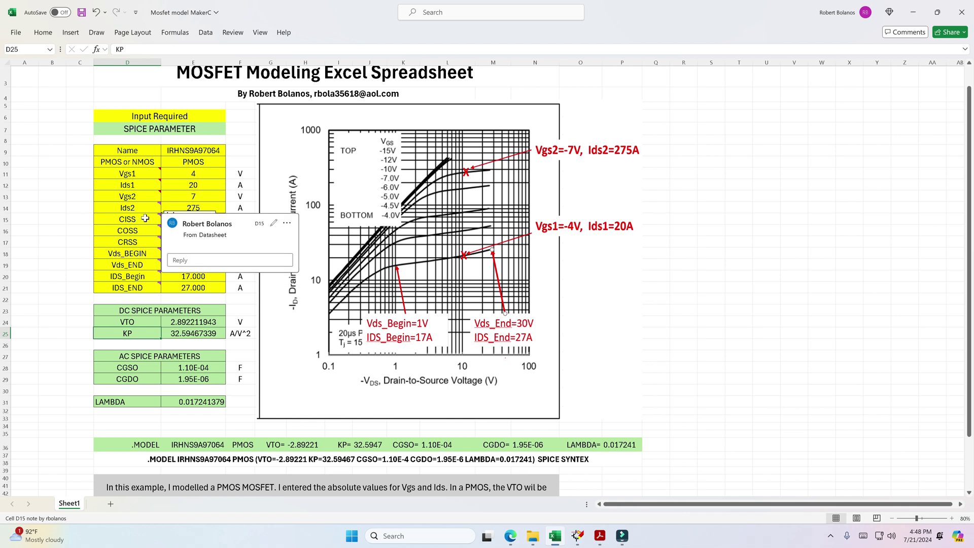
pyautogui.click(145, 219)
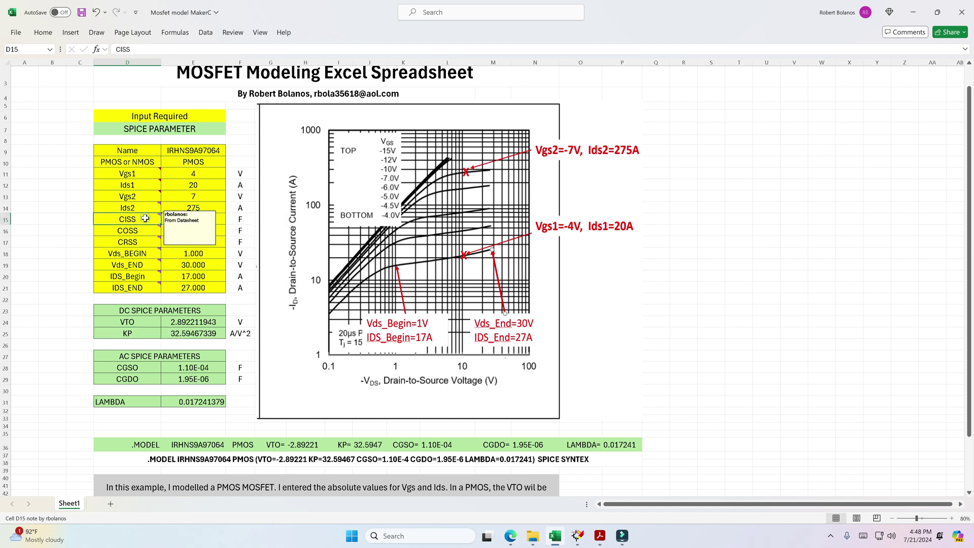
pyautogui.click(246, 147)
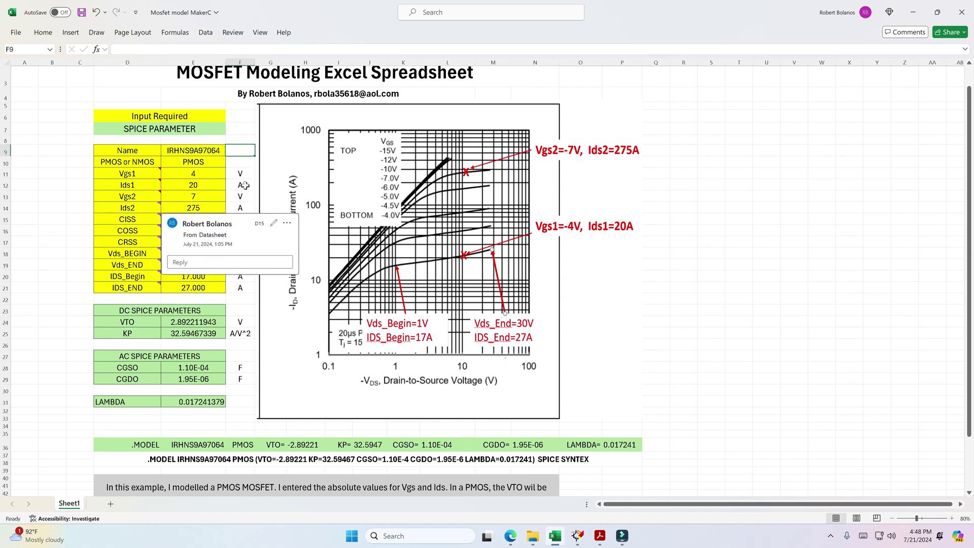
pyautogui.click(244, 174)
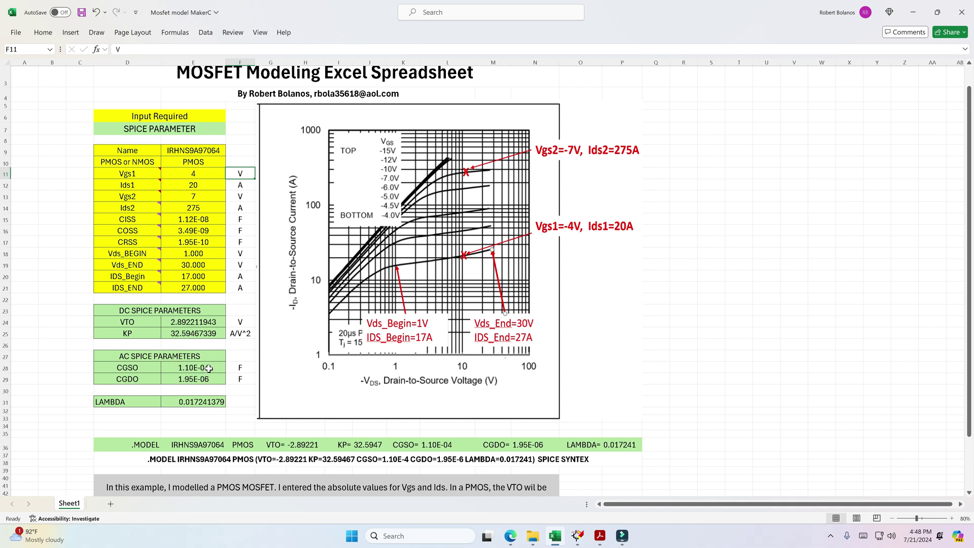
pyautogui.scroll(-2, 212, 368)
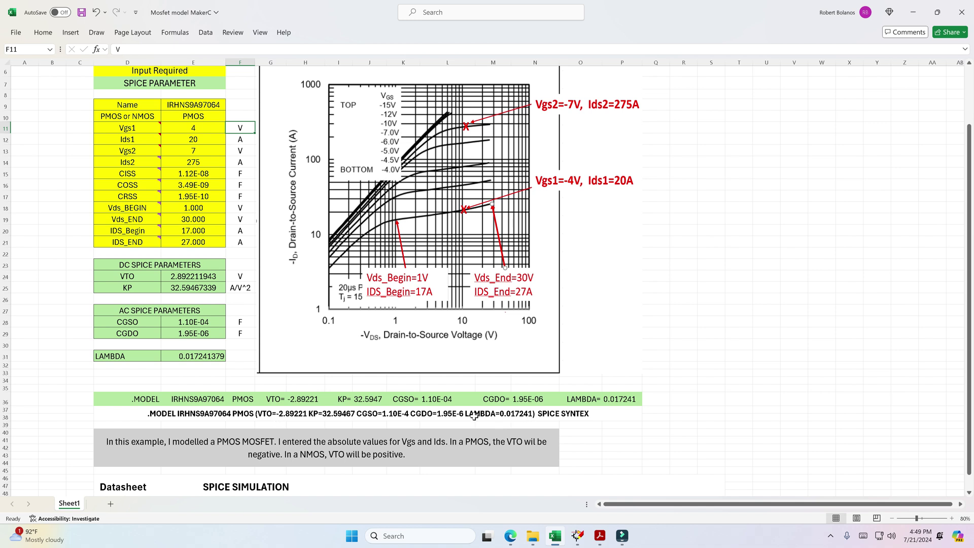
# - Bring up the TopSpice schematic showing VDS 5V, VG 4 and the RD=5.65m model line
pyautogui.moveTo(578, 541)
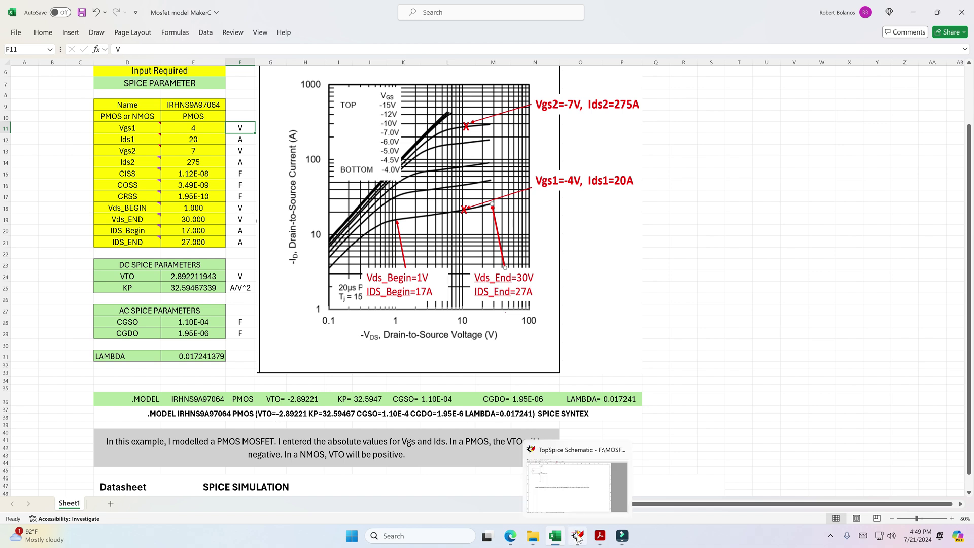
pyautogui.click(578, 537)
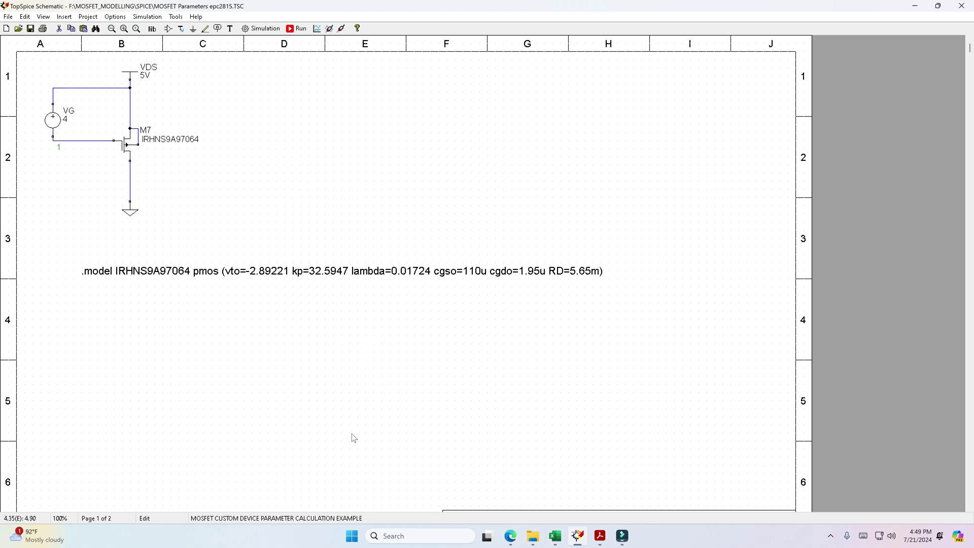
# - Switch back to the Mosfet model MakerC workbook to compare its computed parameters
pyautogui.moveTo(556, 538)
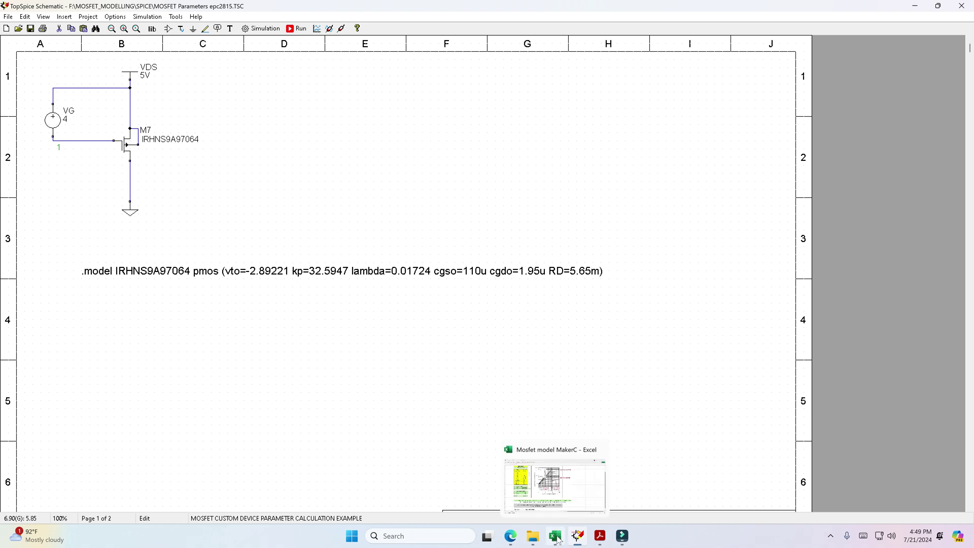
pyautogui.click(532, 492)
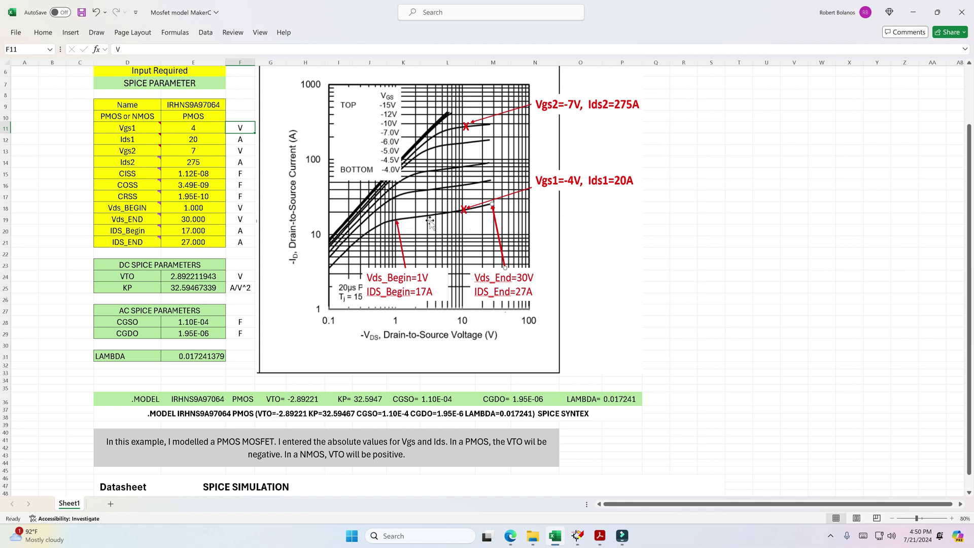
# - Edit the IRHNS9A97064 .model text so lambda reads 0.00001724 instead of 0.01724
pyautogui.moveTo(622, 536)
pyautogui.click(577, 536)
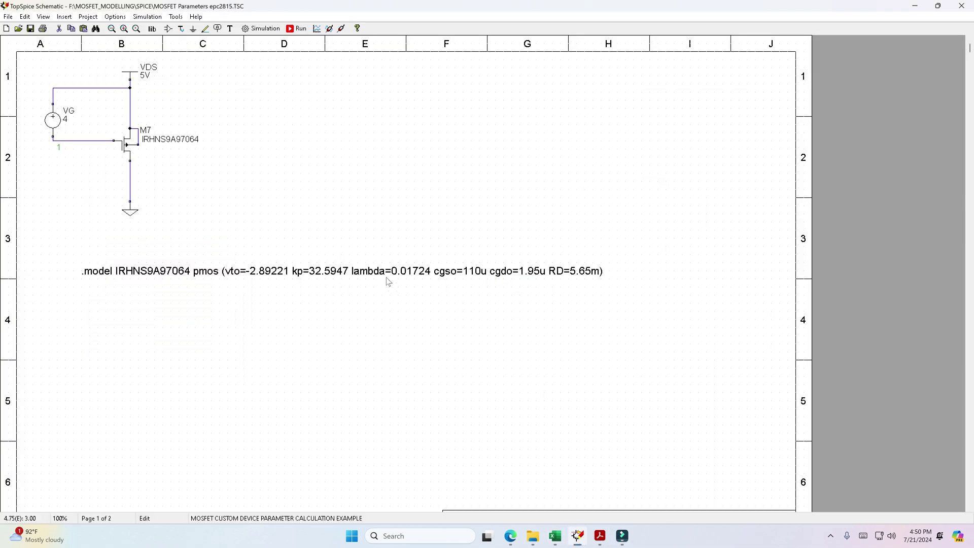
pyautogui.doubleClick(405, 273)
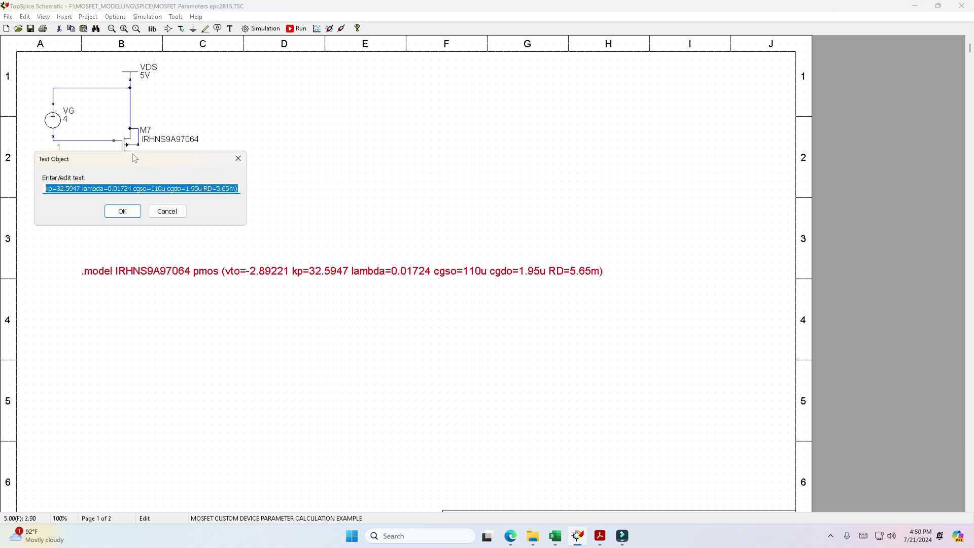
pyautogui.moveTo(135, 157); pyautogui.dragTo(502, 308)
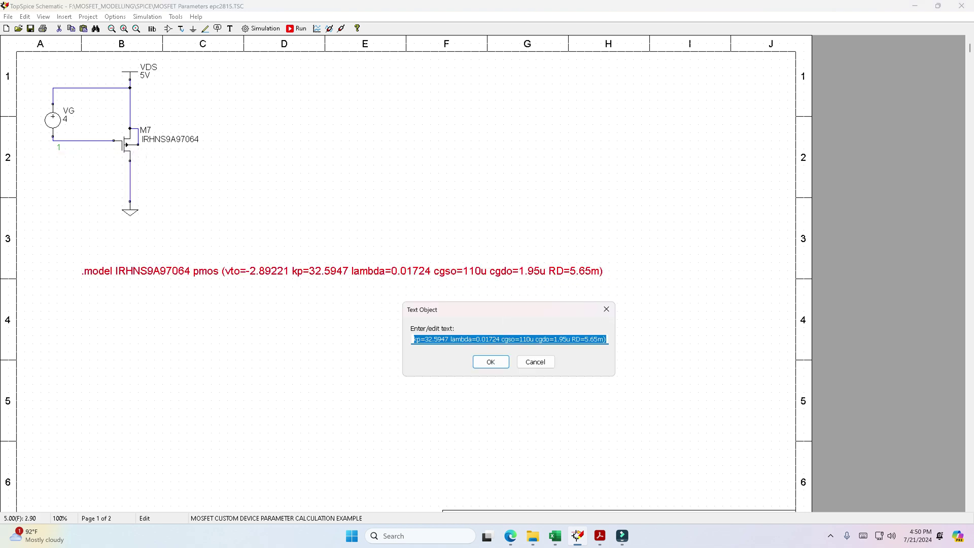
pyautogui.click(485, 339)
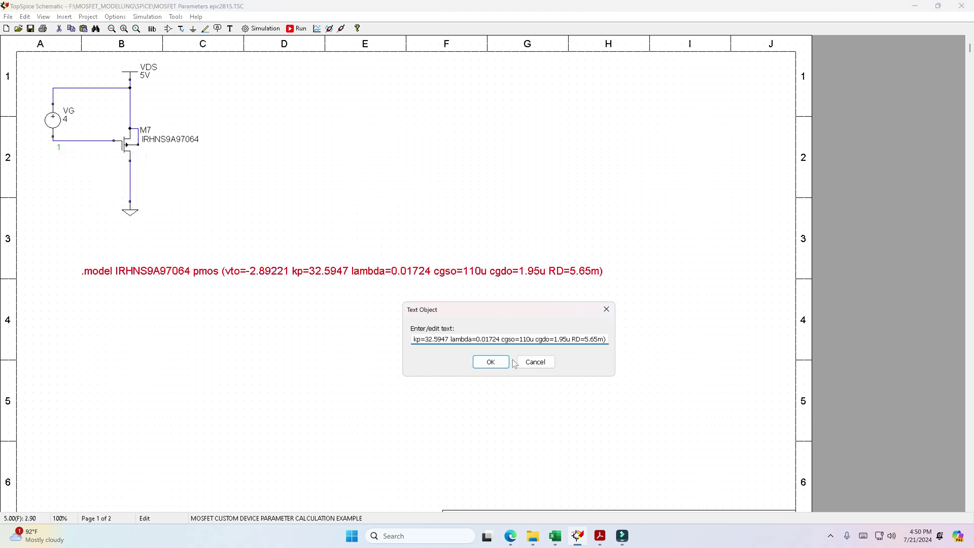
pyautogui.write('000')
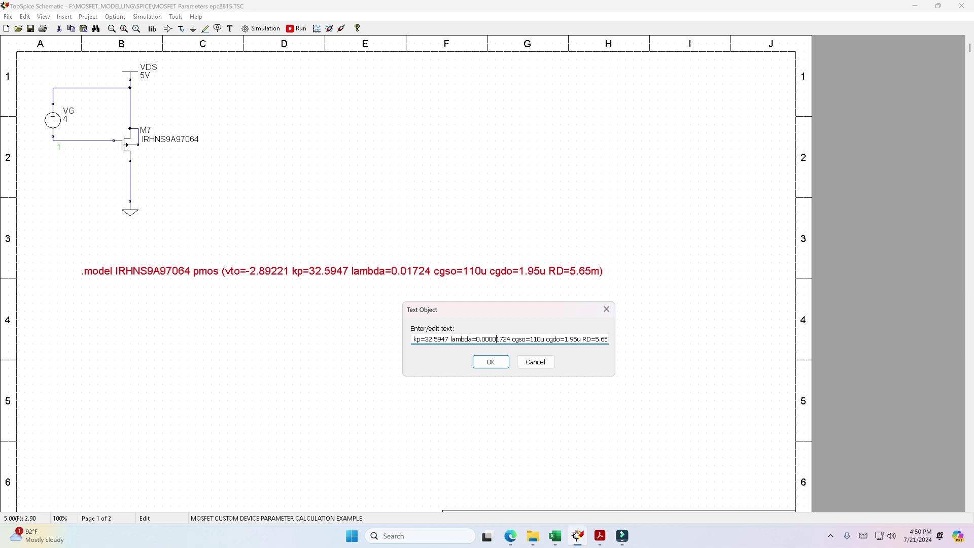
pyautogui.click(491, 362)
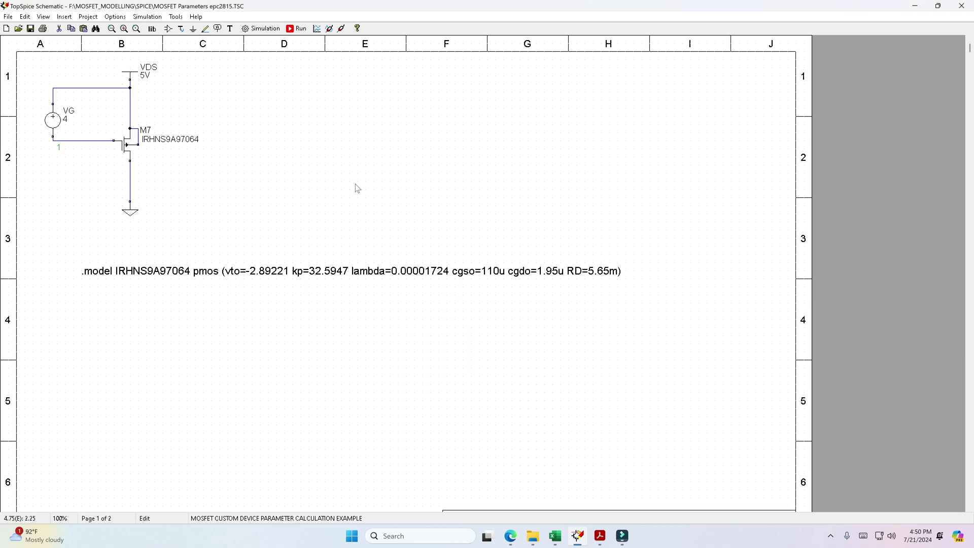
# - Run the simulation and maximize TopView's DC transfer curves for VG=4 to 7
pyautogui.click(293, 28)
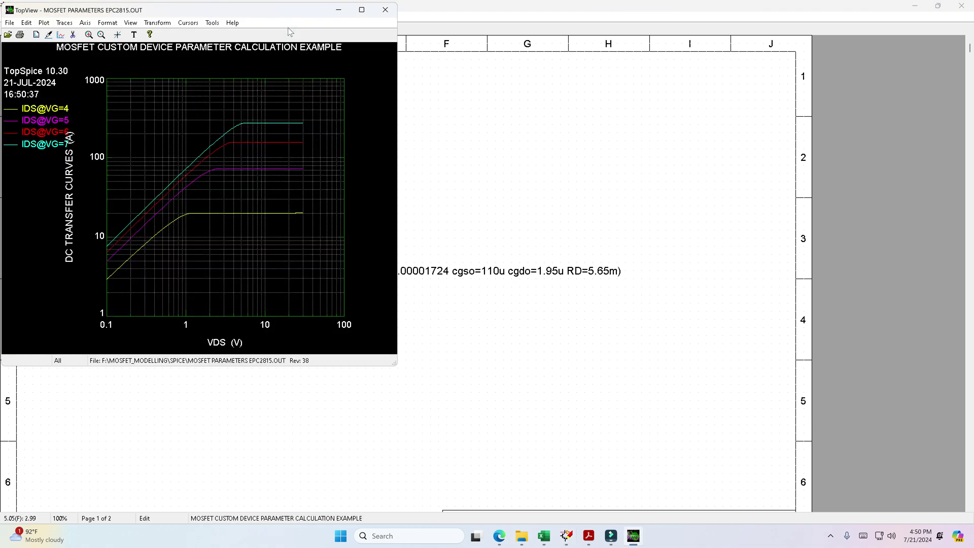
pyautogui.click(362, 10)
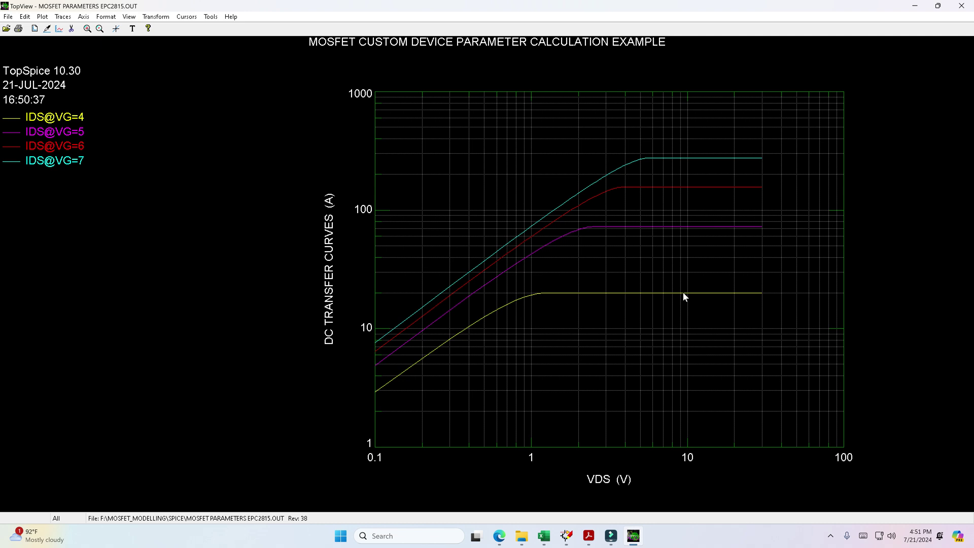
# - Hide the plot and delete three zeros in the .model text so lambda is 0.01724 again
pyautogui.click(915, 6)
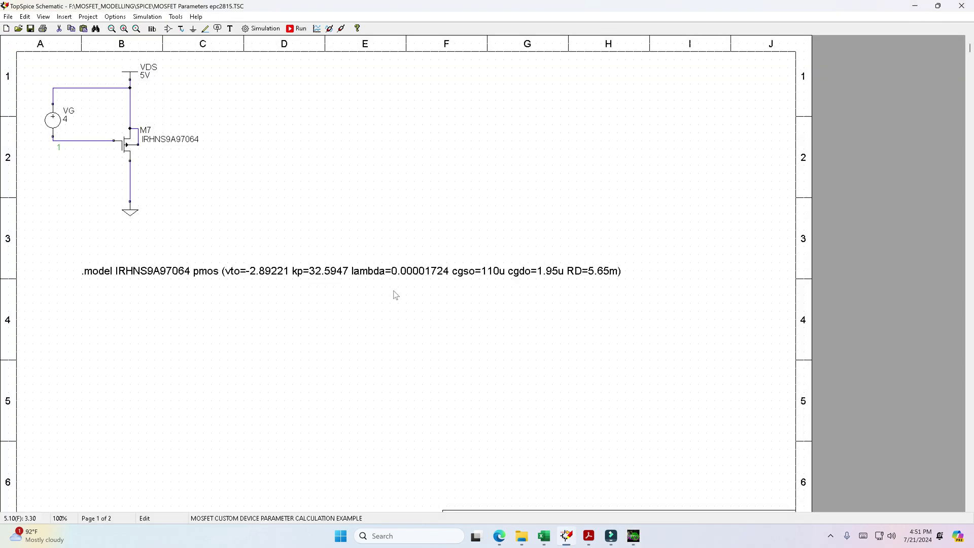
pyautogui.click(548, 538)
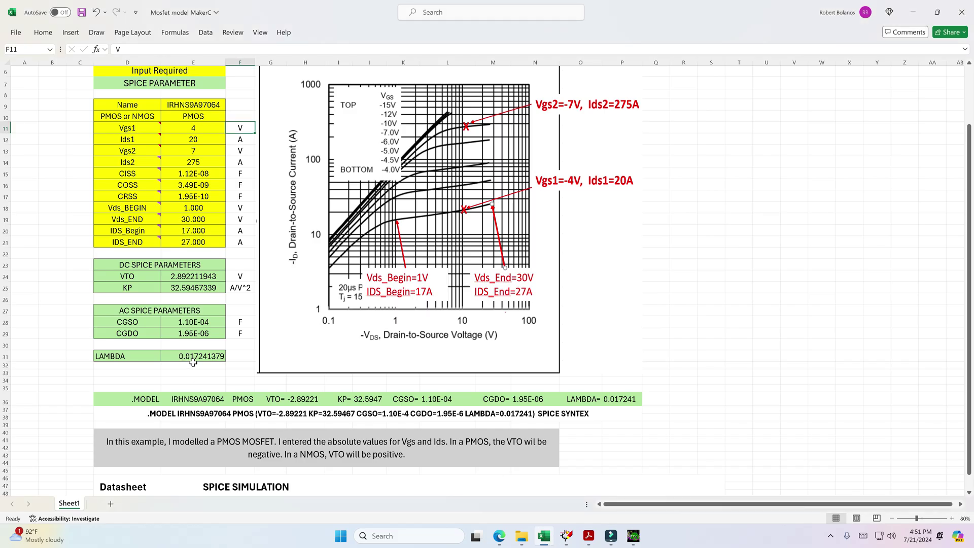
pyautogui.click(567, 537)
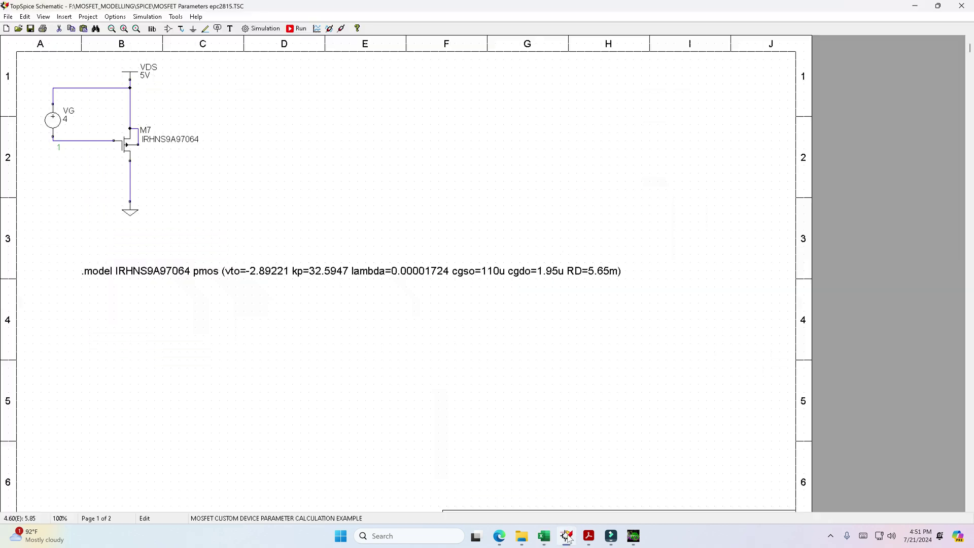
pyautogui.doubleClick(414, 274)
pyautogui.moveTo(155, 159); pyautogui.dragTo(585, 312)
pyautogui.click(537, 341)
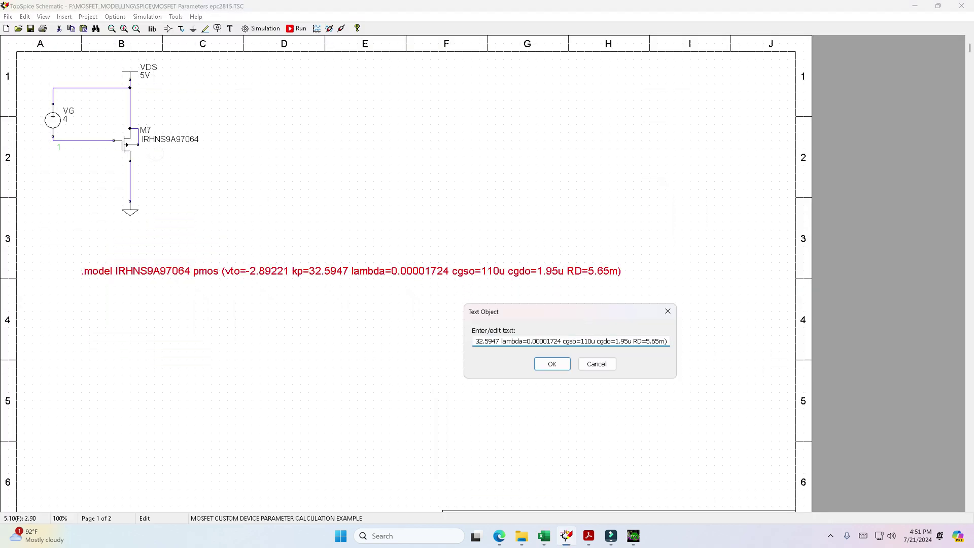
pyautogui.press('Delete')
pyautogui.press('Delete')
pyautogui.press('Delete')
# - Apply lambda 0.01724 to the model line, rerun the simulation, and view the upward-sloping DC curves full-screen
pyautogui.click(552, 365)
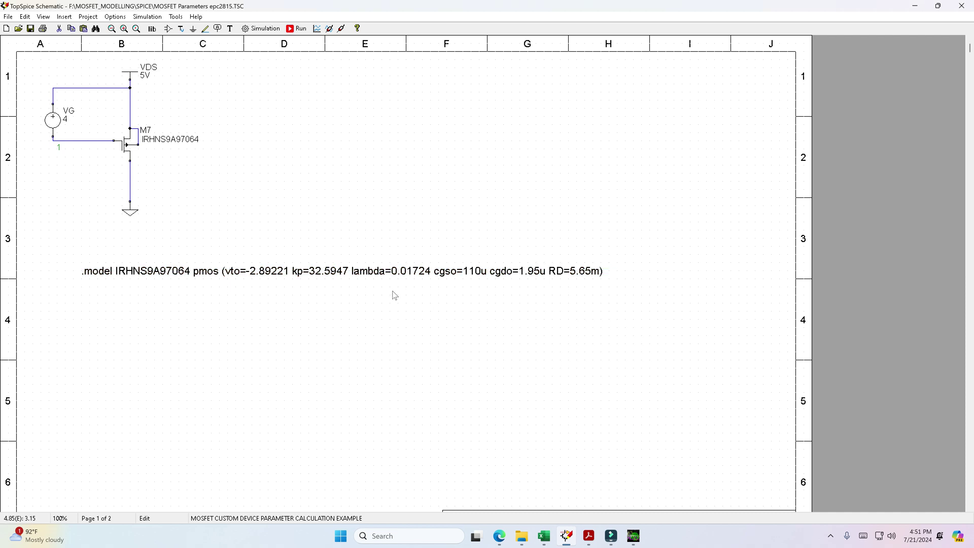
pyautogui.click(292, 29)
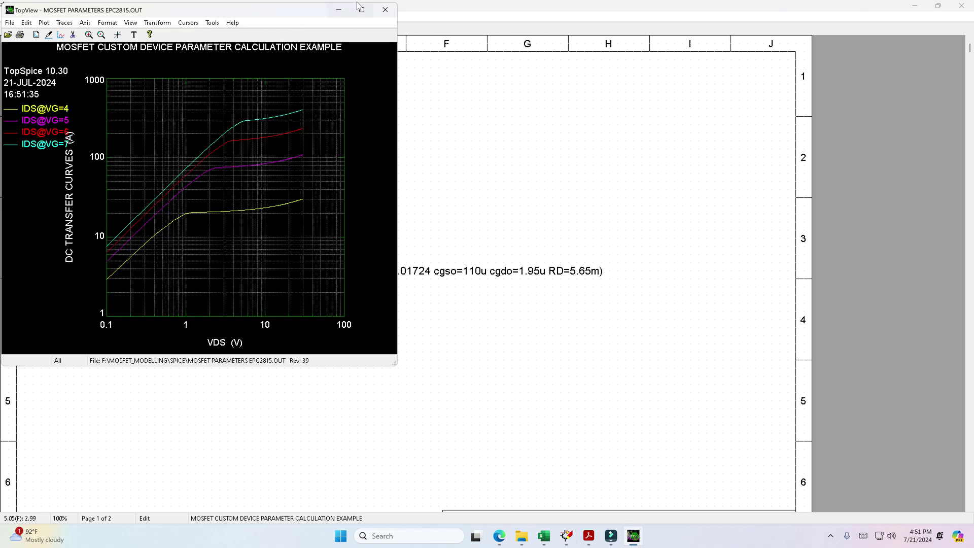
pyautogui.click(361, 9)
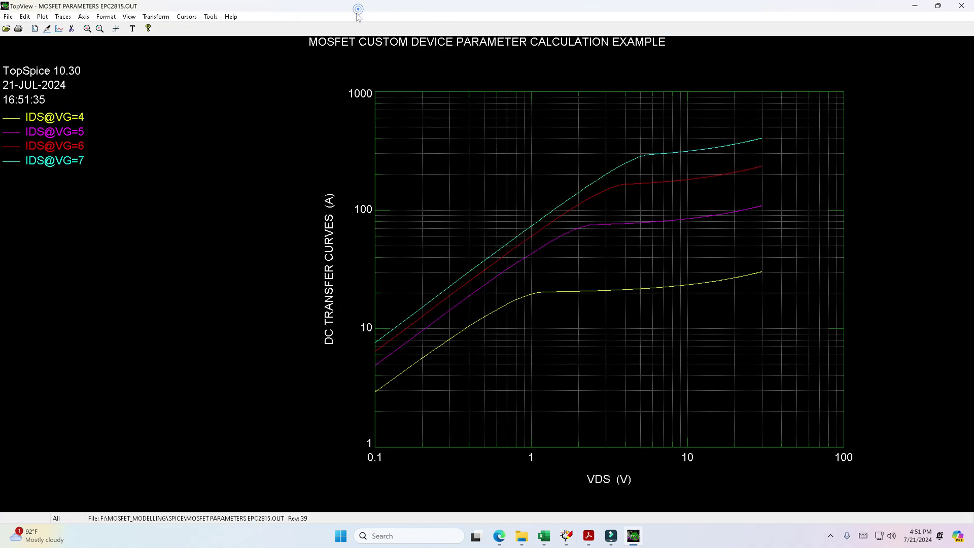
# - Close the plot, return to the MOSFET model workbook, and scroll down to the Datasheet section
pyautogui.click(916, 6)
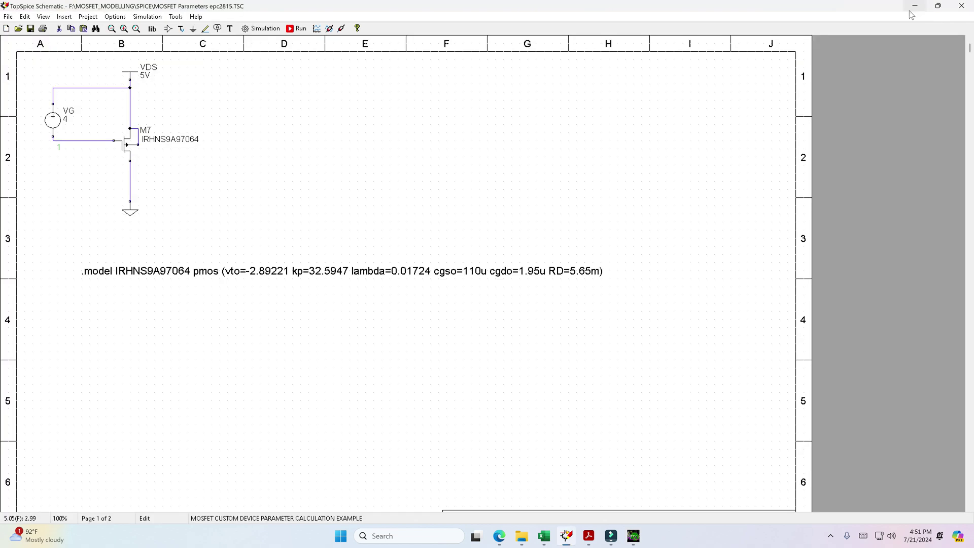
pyautogui.click(544, 537)
pyautogui.scroll(-5, 528, 445)
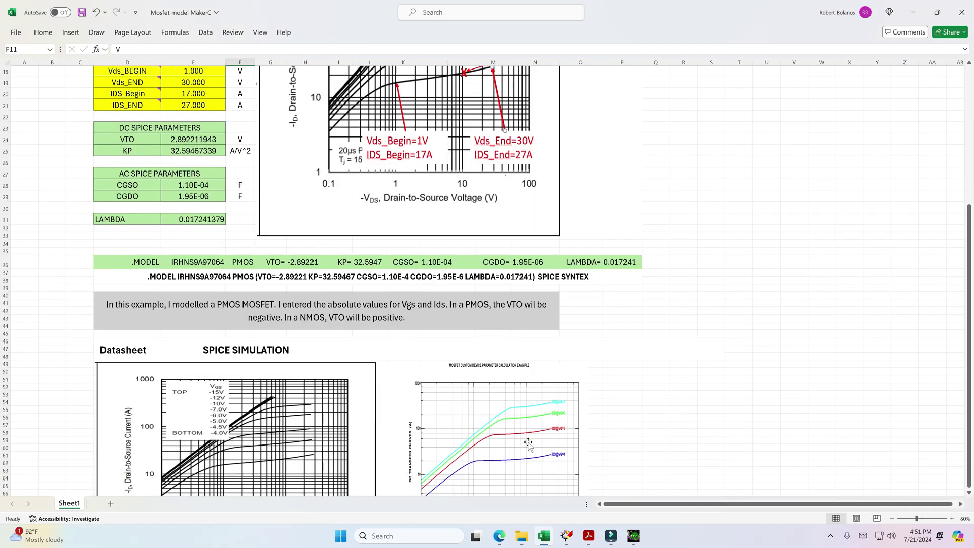
pyautogui.scroll(-5, 528, 445)
# - Enlarge the SPICE plot, move it right, and enlarge the datasheet figure to match it
pyautogui.click(550, 326)
pyautogui.moveTo(550, 326); pyautogui.dragTo(552, 324)
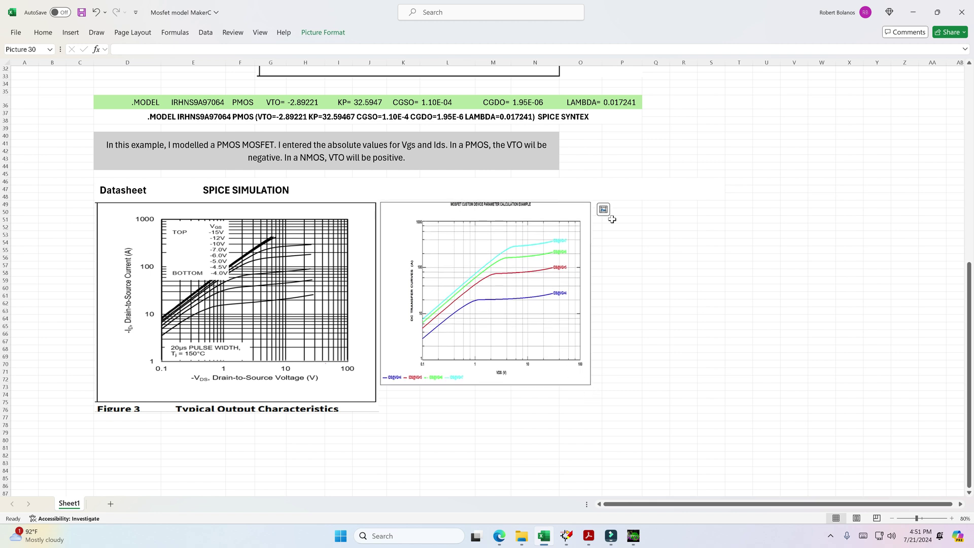
pyautogui.click(578, 391)
pyautogui.click(583, 374)
pyautogui.moveTo(590, 386); pyautogui.dragTo(649, 435)
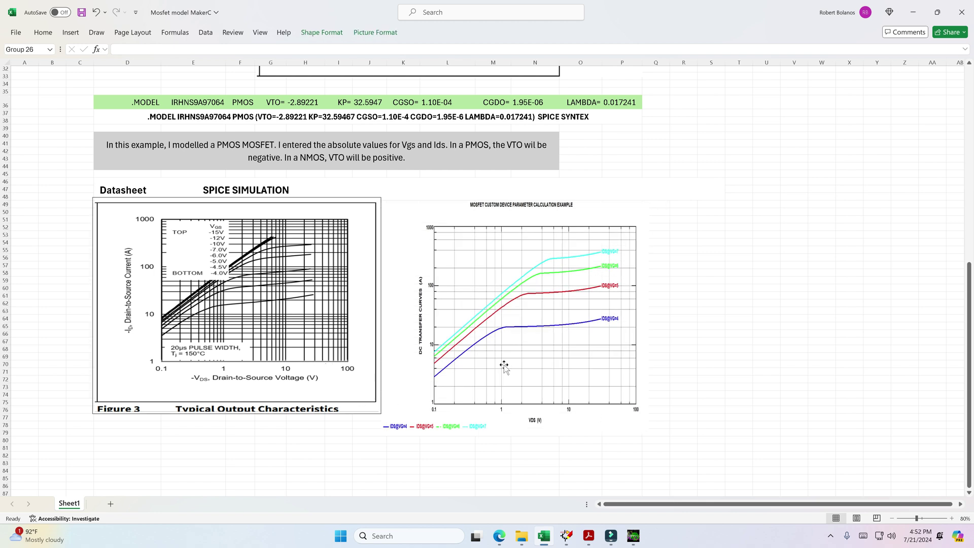
pyautogui.moveTo(504, 365); pyautogui.dragTo(577, 360)
pyautogui.click(363, 391)
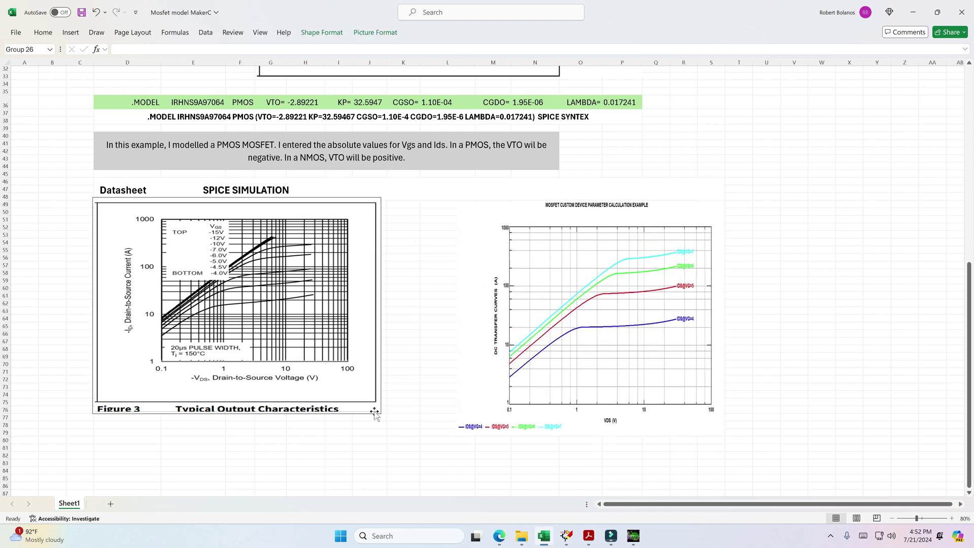
pyautogui.moveTo(377, 412); pyautogui.dragTo(444, 457)
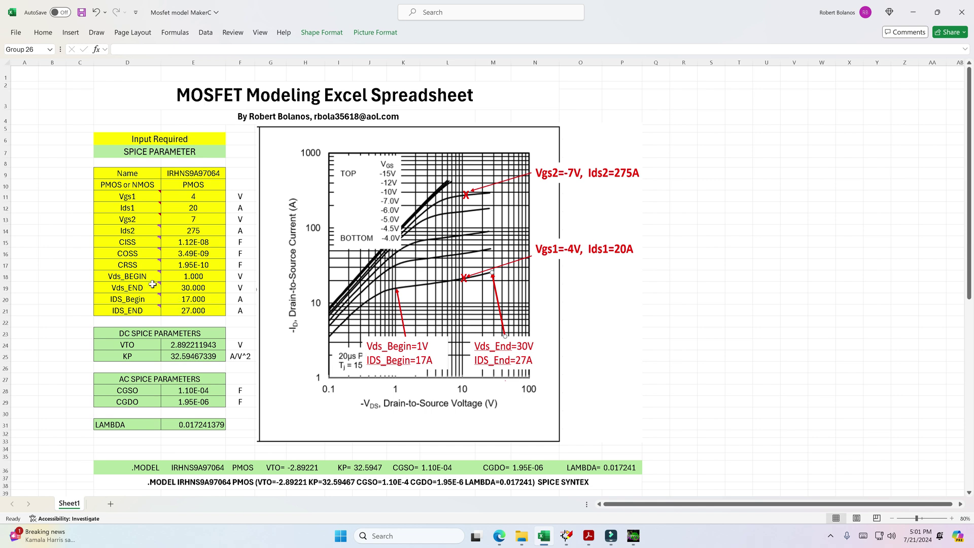
pyautogui.moveTo(148, 282)
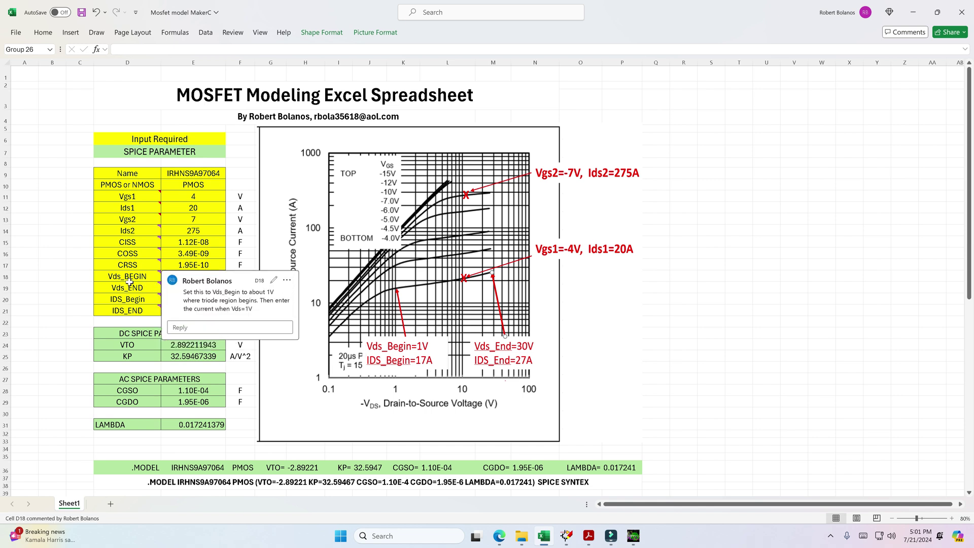
pyautogui.click(77, 268)
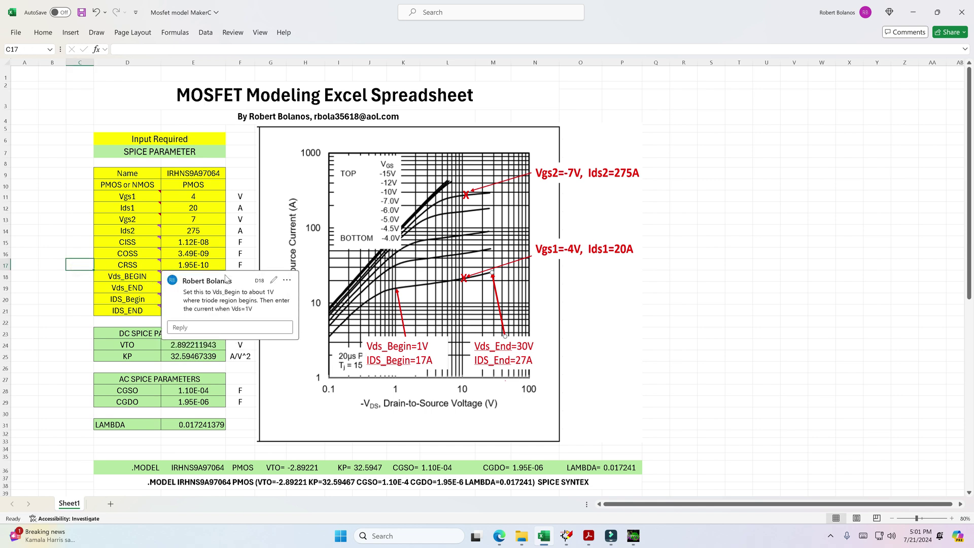
pyautogui.click(244, 251)
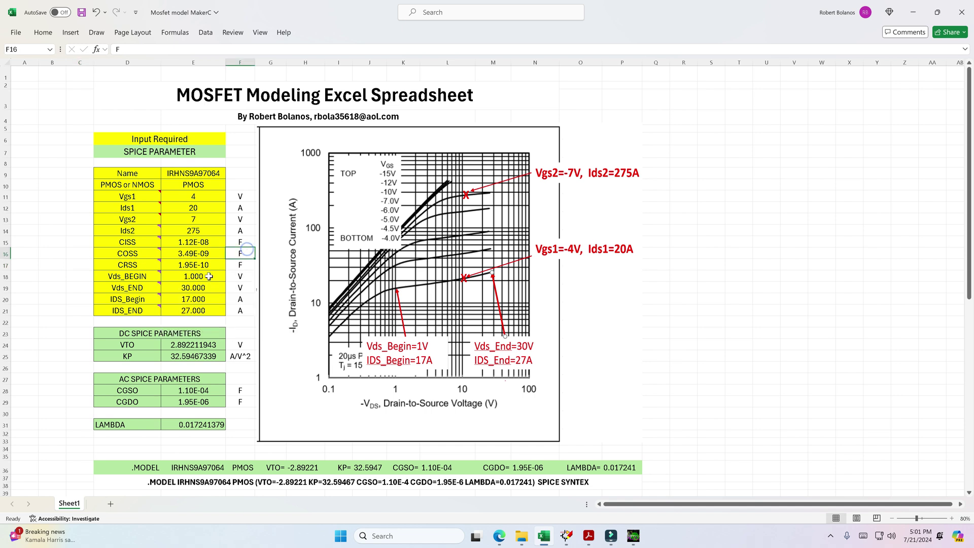
pyautogui.moveTo(147, 295)
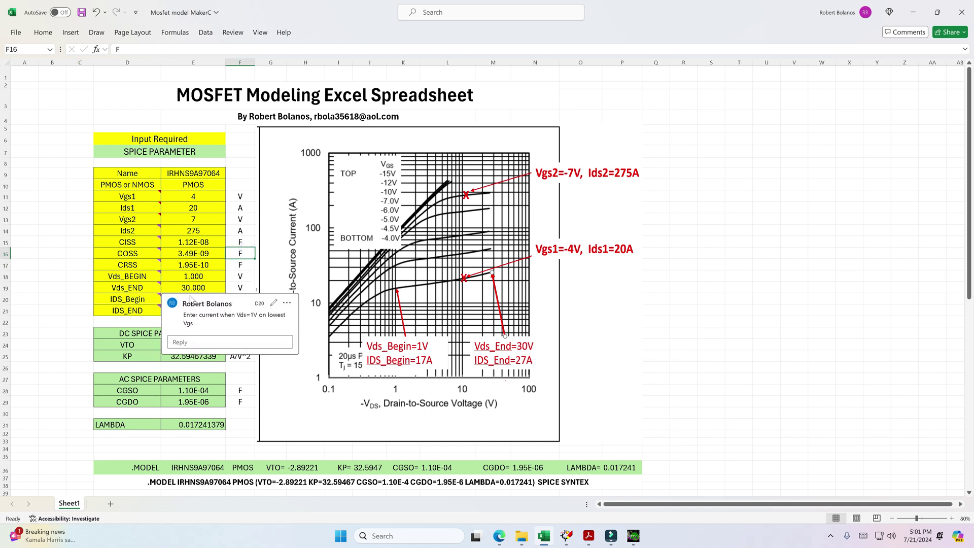
pyautogui.click(249, 276)
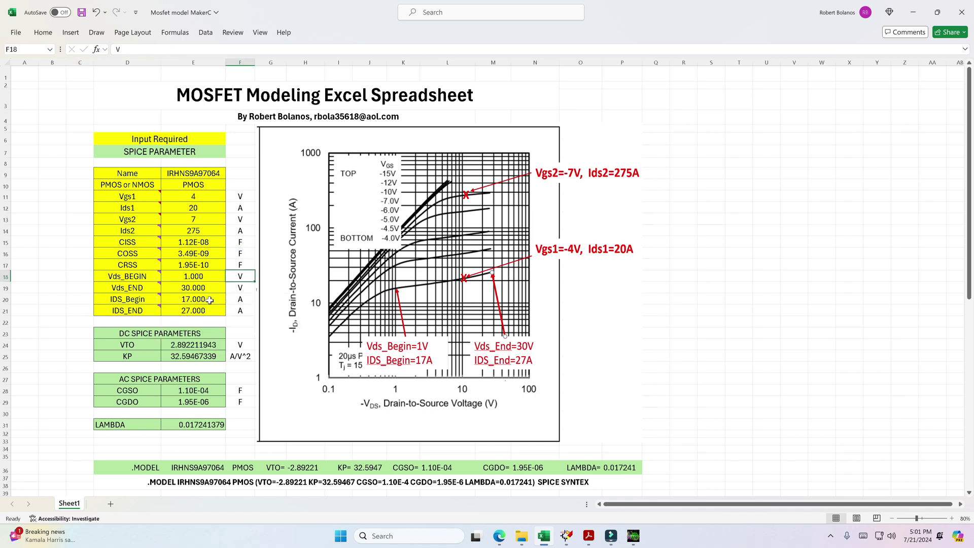